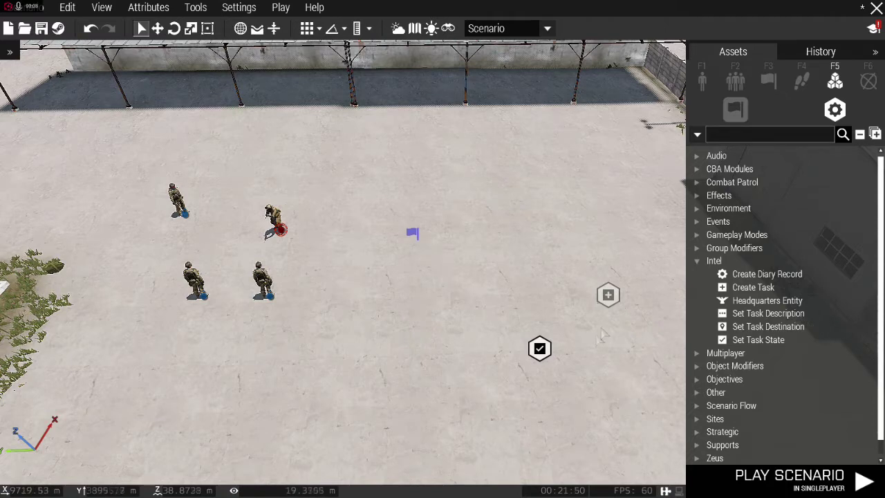
- Sync-link the trigger to the Set Task State module, then bring the soldiers into view
mouse_move(643, 164)
mouse_down()
mouse_move(382, 324)
mouse_move(392, 325)
mouse_up()
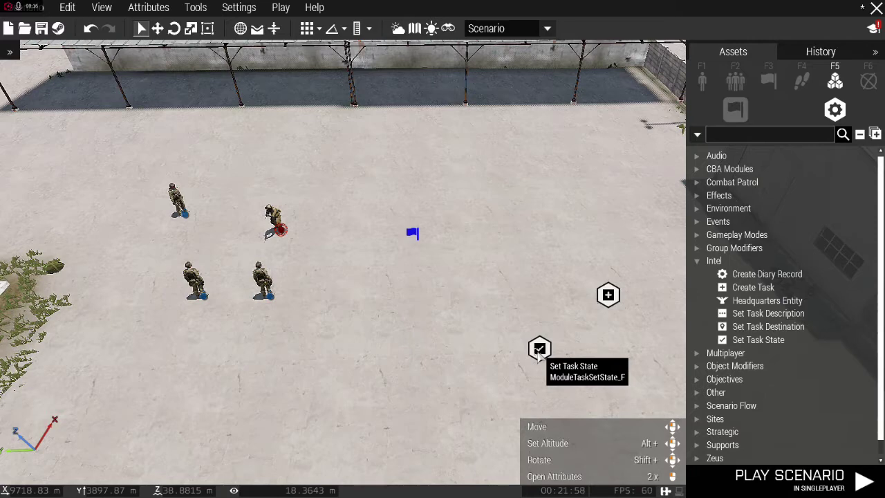
right_click(417, 234)
mouse_move(456, 241)
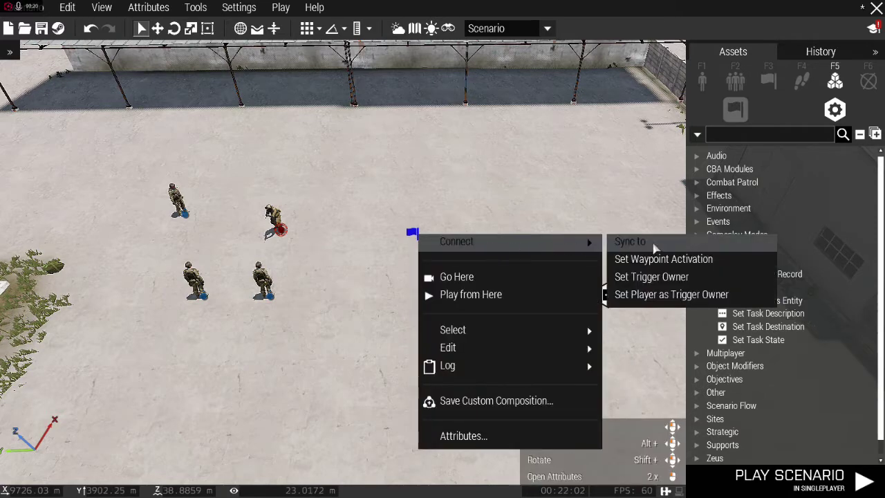
click(655, 247)
click(541, 348)
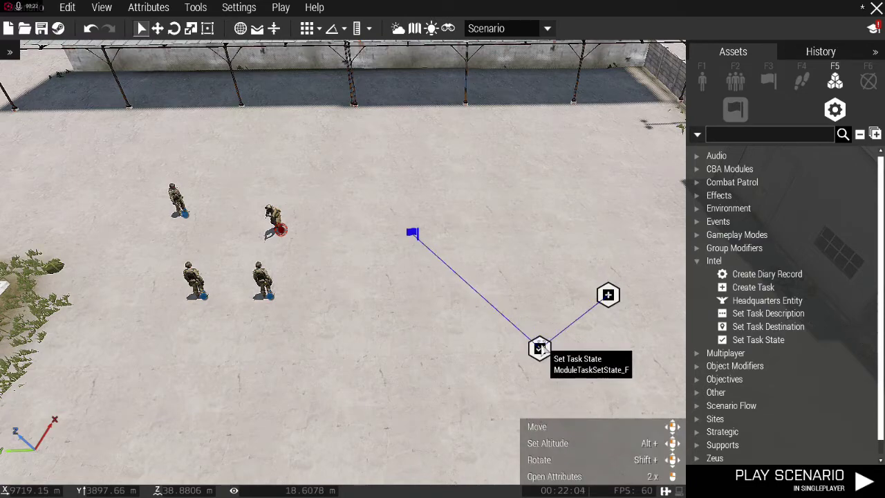
click(414, 358)
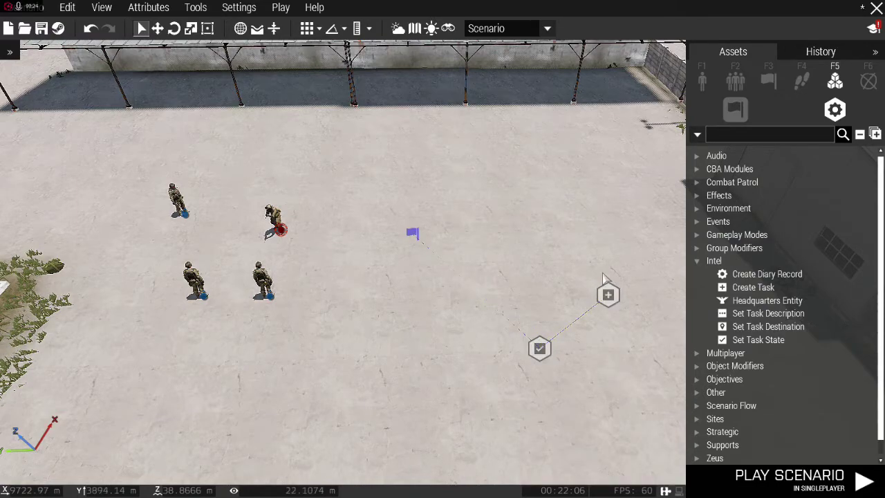
scroll(603, 276, down, 3)
scroll(435, 311, up, 5)
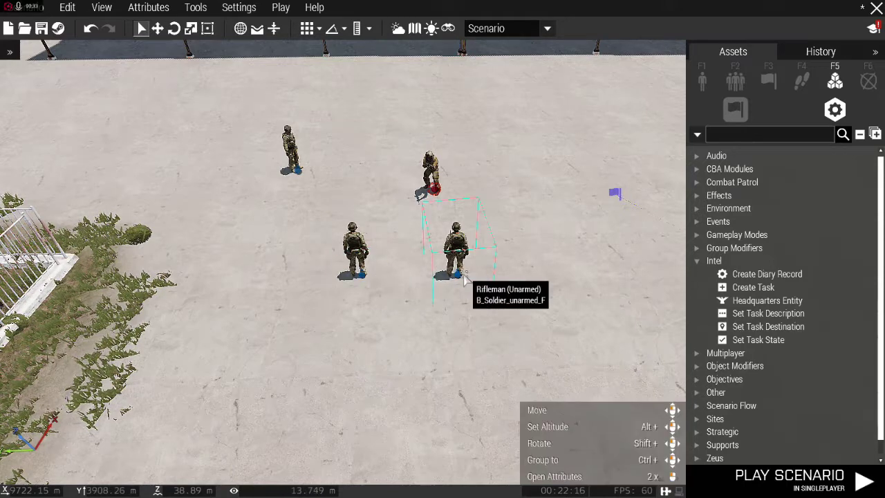
key(w)
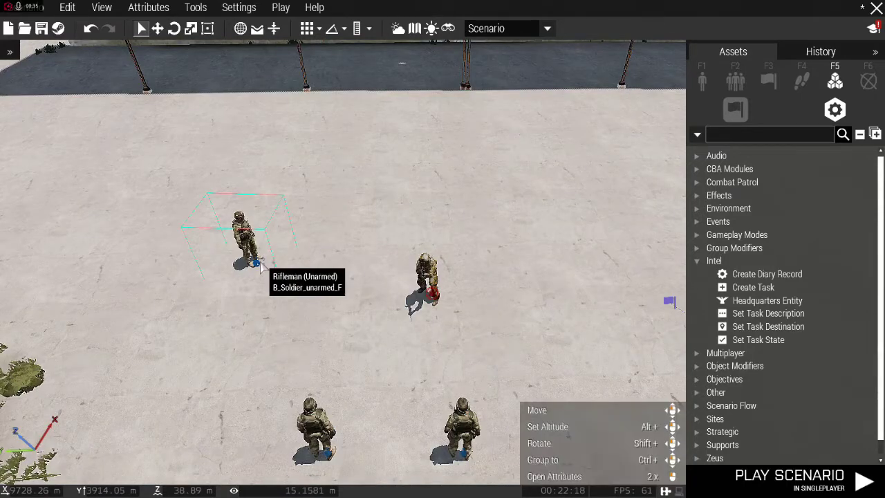
- Give the lone Rifleman (Unarmed) the variable name A1
double_click(257, 266)
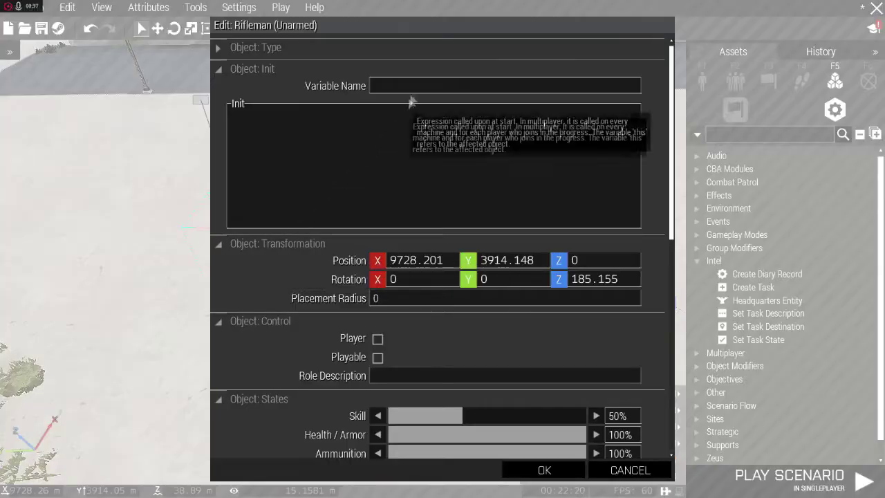
text(A1)
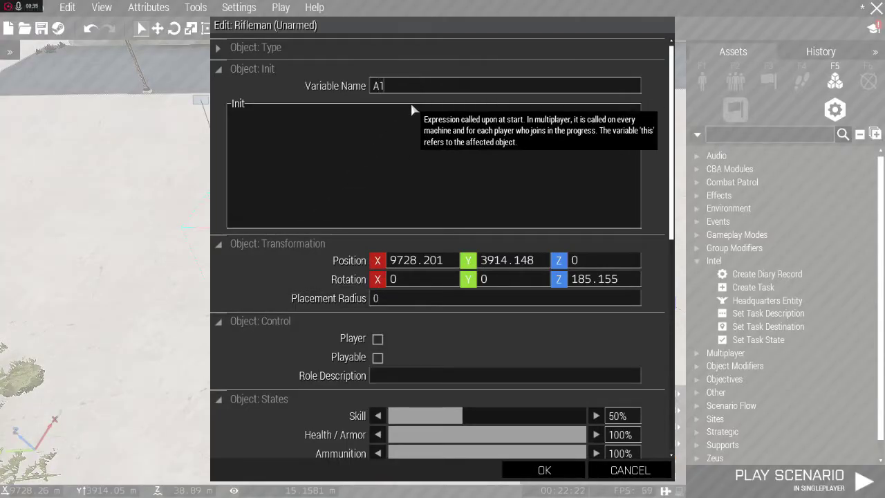
click(545, 469)
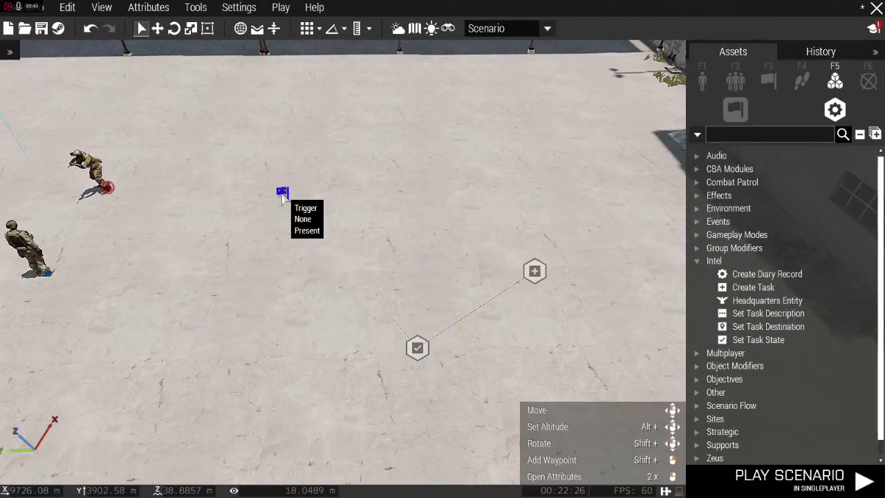
double_click(282, 193)
- Set the trigger to Game Logic, Not Present, with condition '!alive A1;'
click(373, 257)
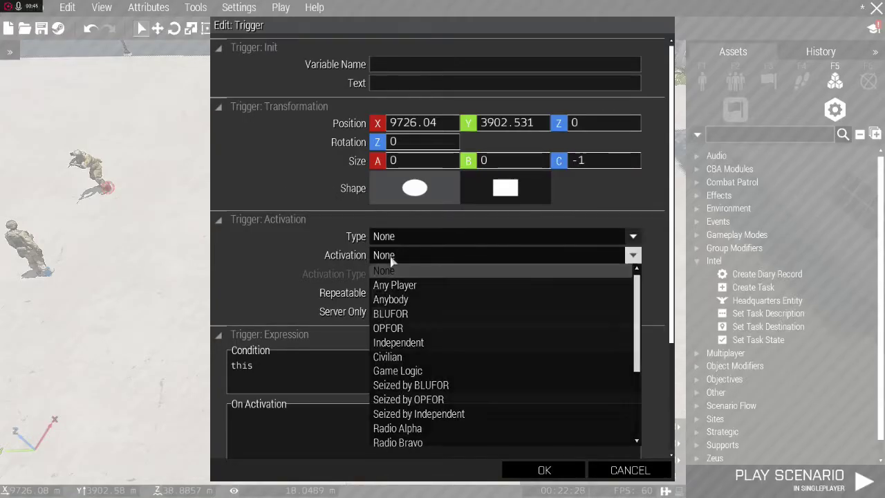
click(414, 374)
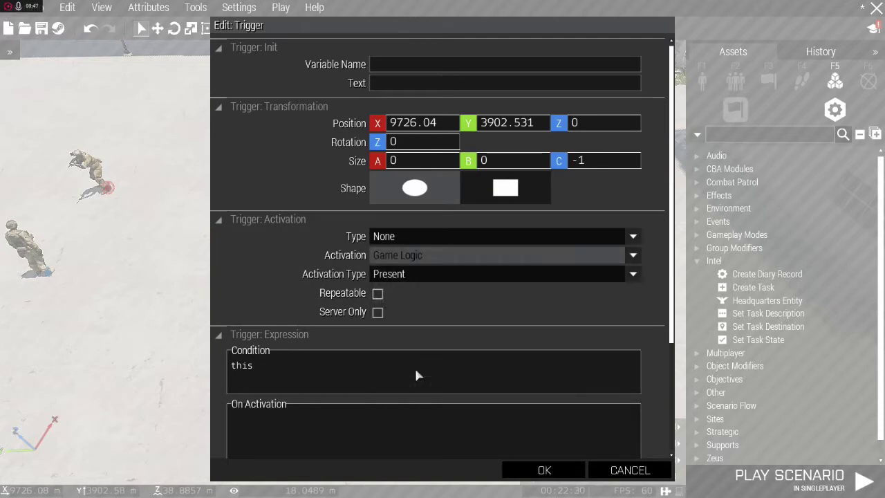
click(382, 277)
click(391, 302)
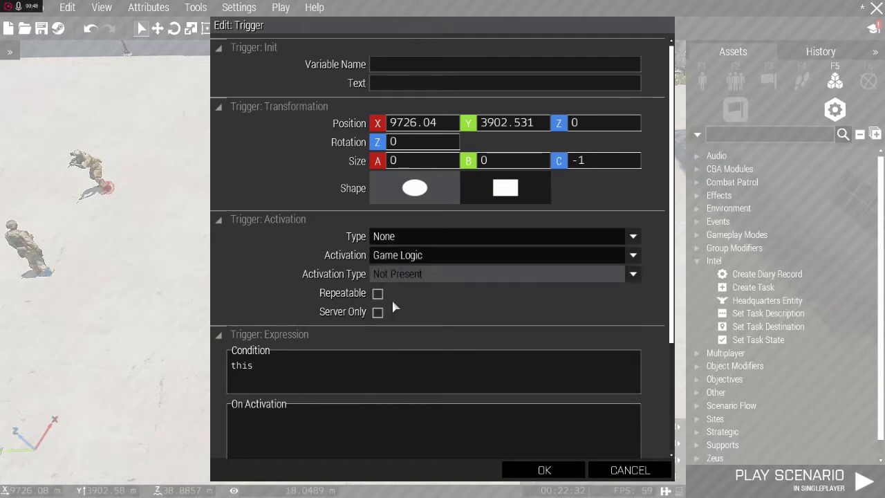
click(311, 375)
text(!a)
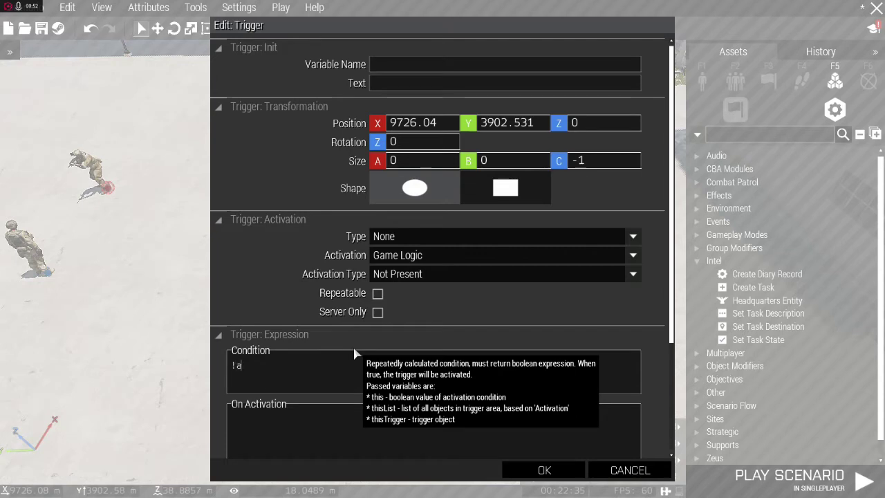
text(live )
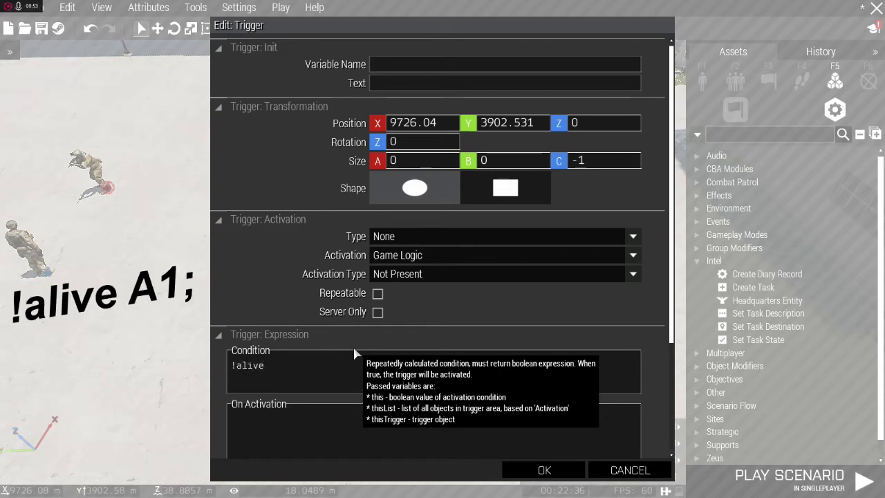
text(A1)
text(;)
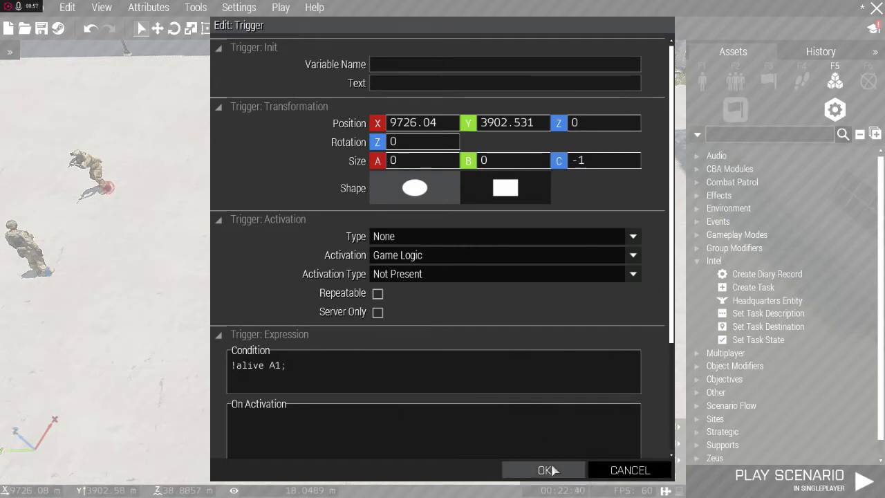
click(550, 471)
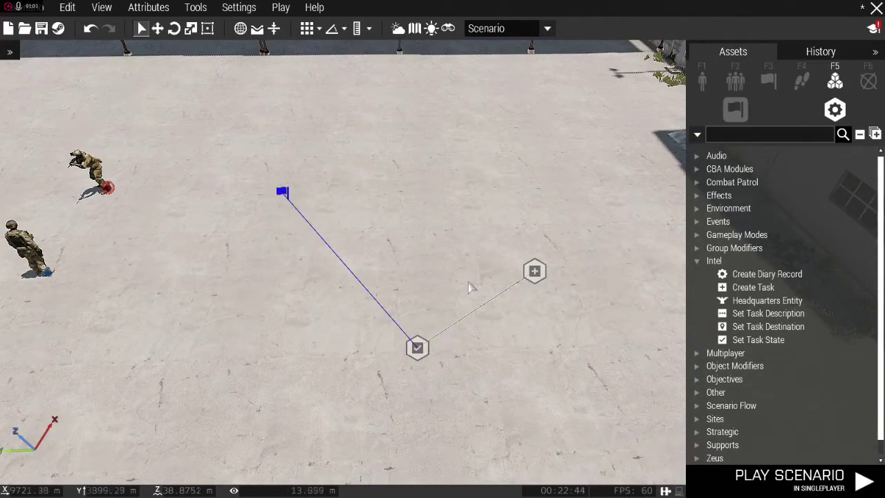
mouse_move(533, 271)
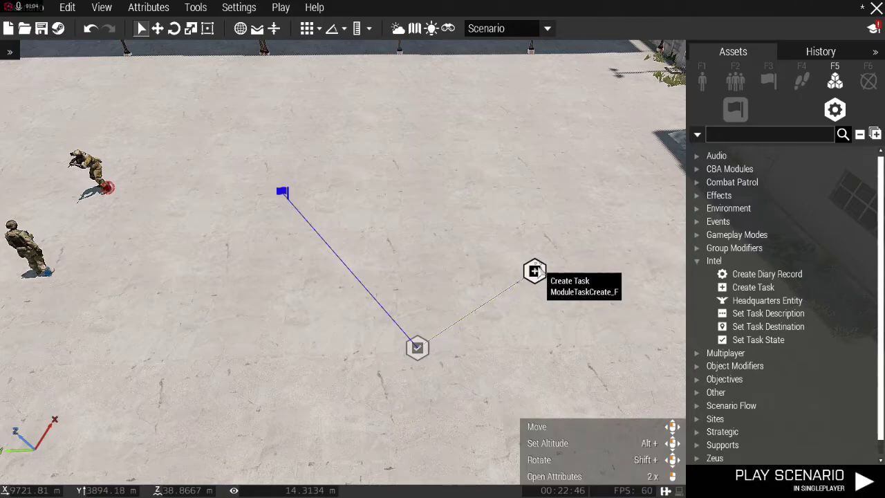
- Assign the Create Task module to all playable units with ID 1, 'Kill the solo soldier'
double_click(535, 271)
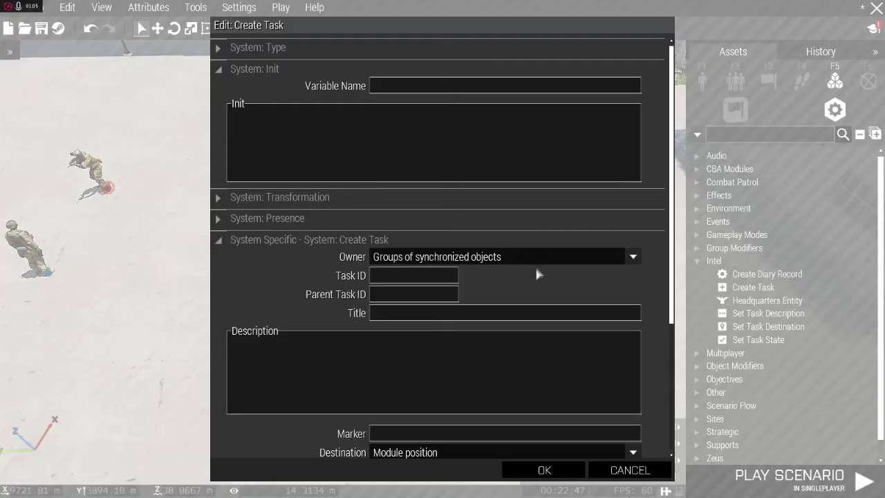
click(490, 258)
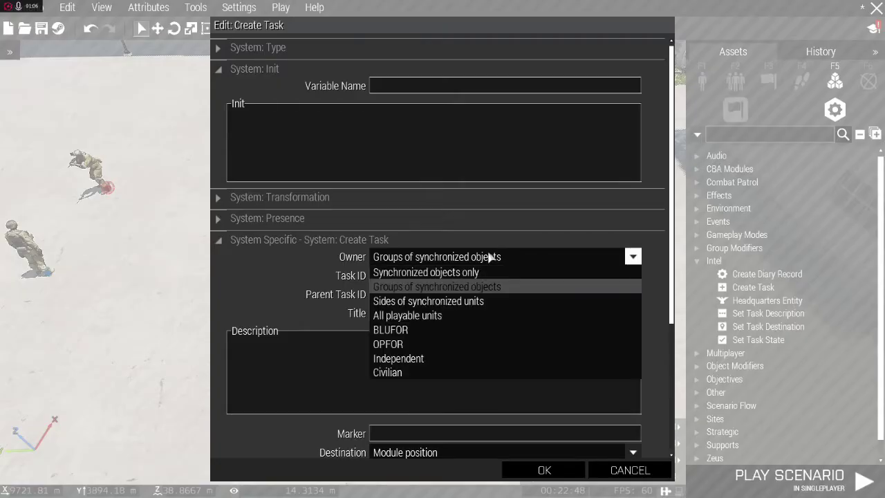
click(422, 316)
click(384, 277)
text(Kill the)
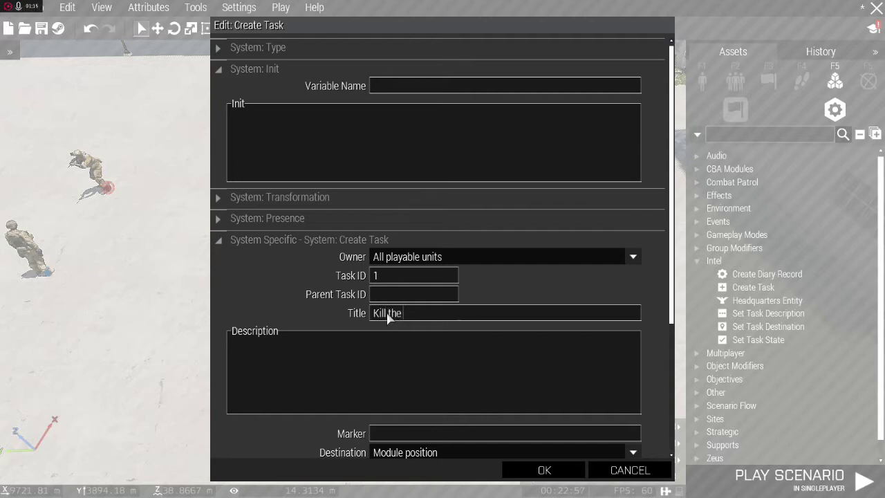
text(solo soldier)
- Make task 1 Assigned at the module position and always visible
scroll(408, 272, down, 3)
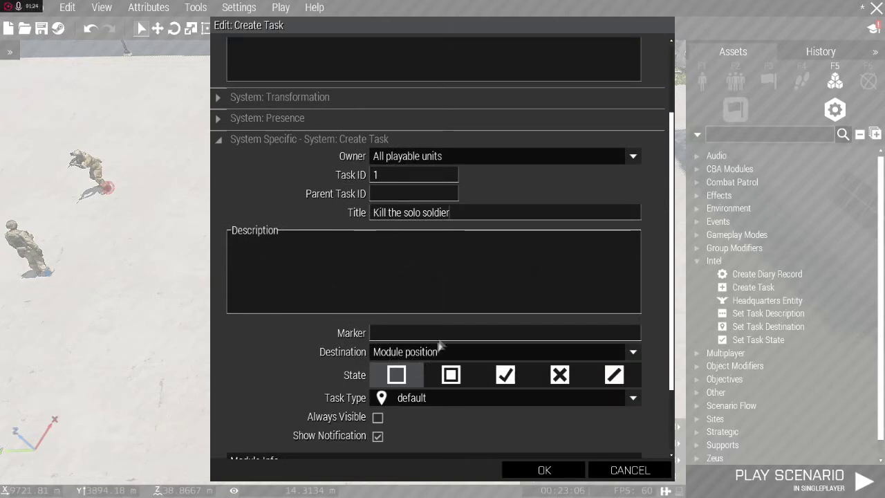
scroll(329, 311, down, 2)
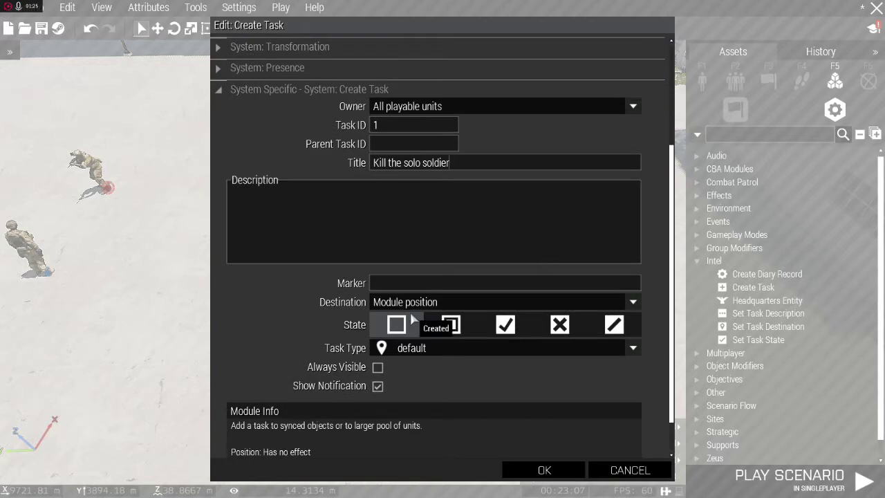
click(453, 325)
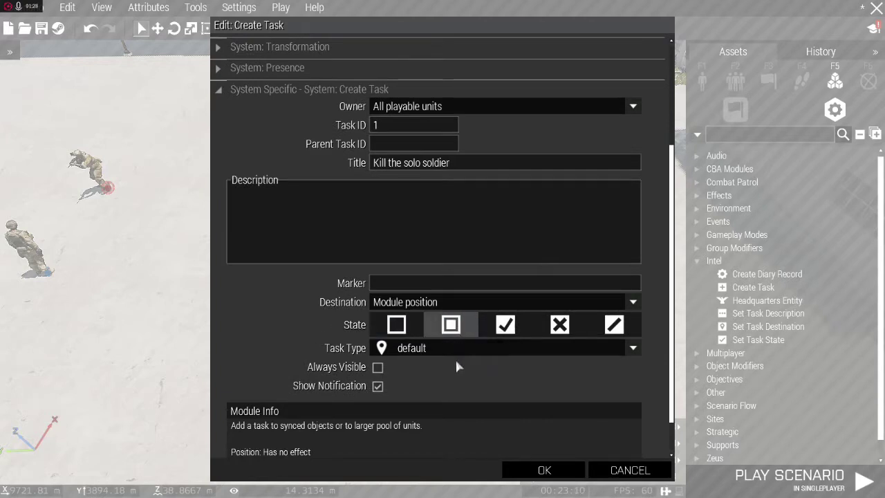
click(419, 305)
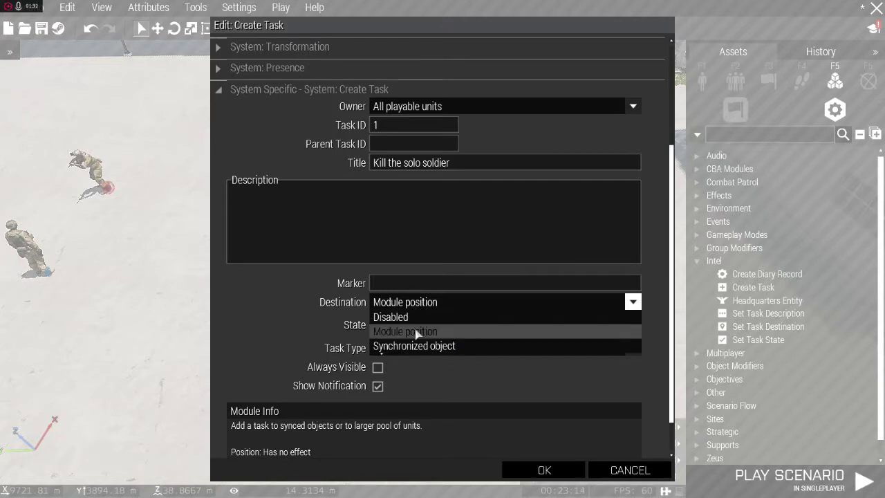
click(416, 332)
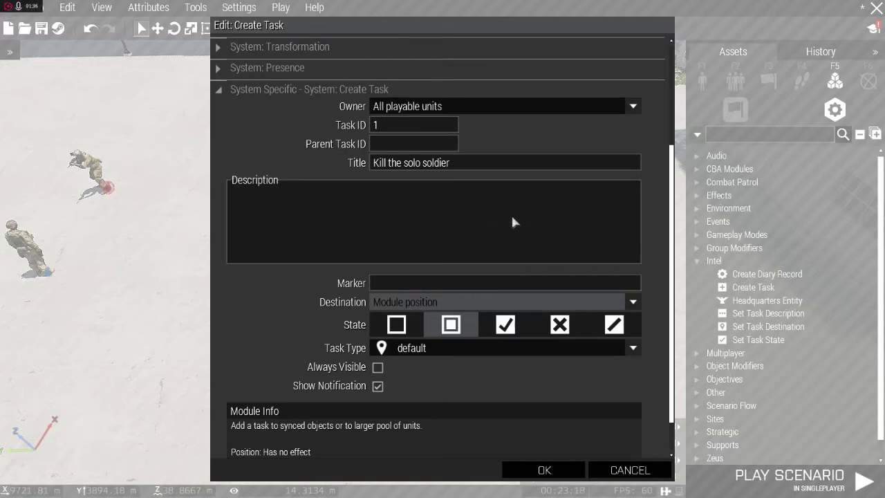
click(378, 367)
click(542, 470)
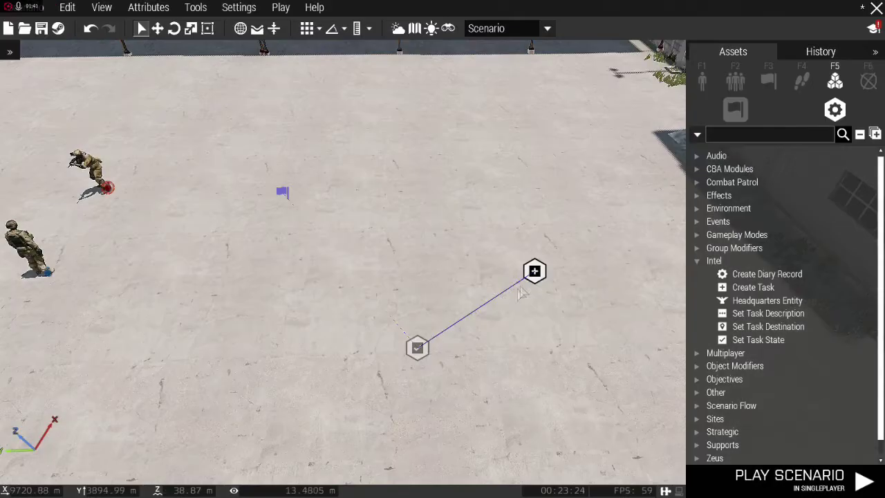
- Change the Set Task State module's state to Succeeded
drag(534, 271, 467, 170)
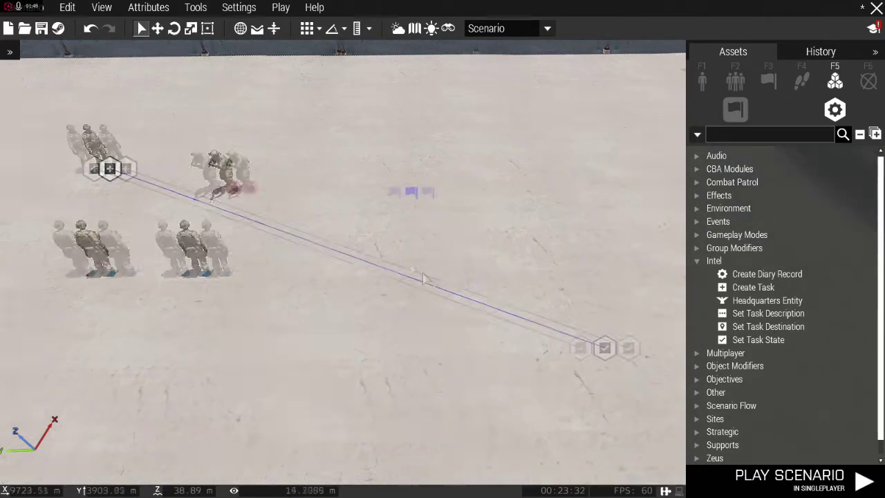
double_click(410, 349)
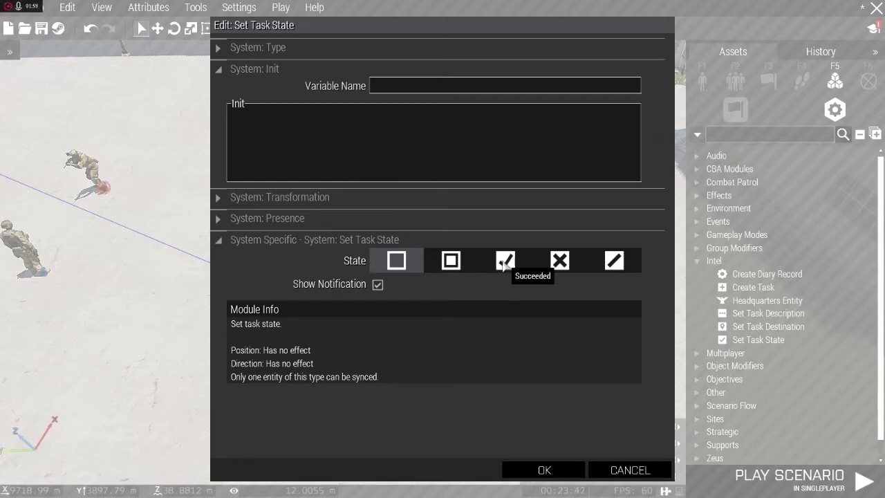
click(505, 261)
click(539, 470)
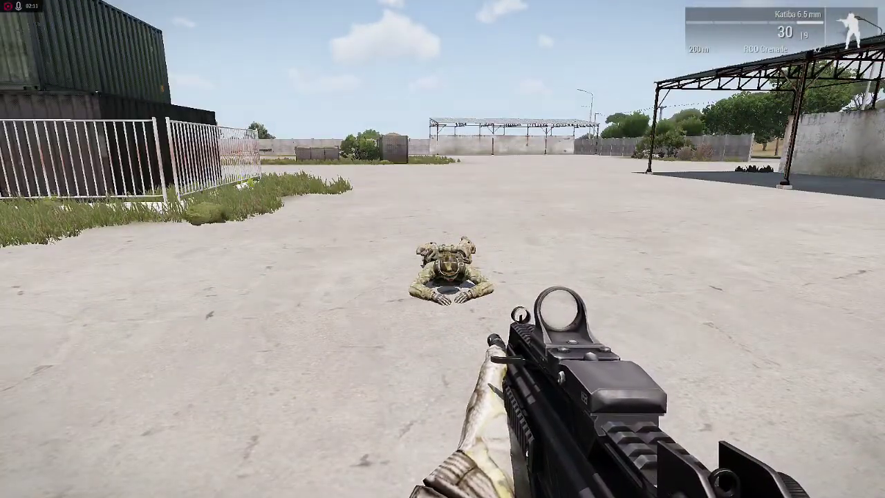
- Shoot the prone solo soldier, pause, and return to the Eden Editor
click(442, 249)
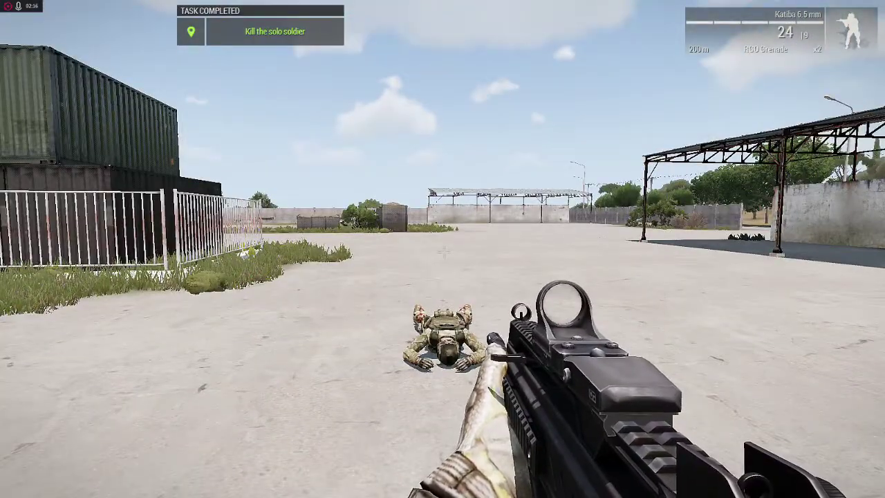
key(Escape)
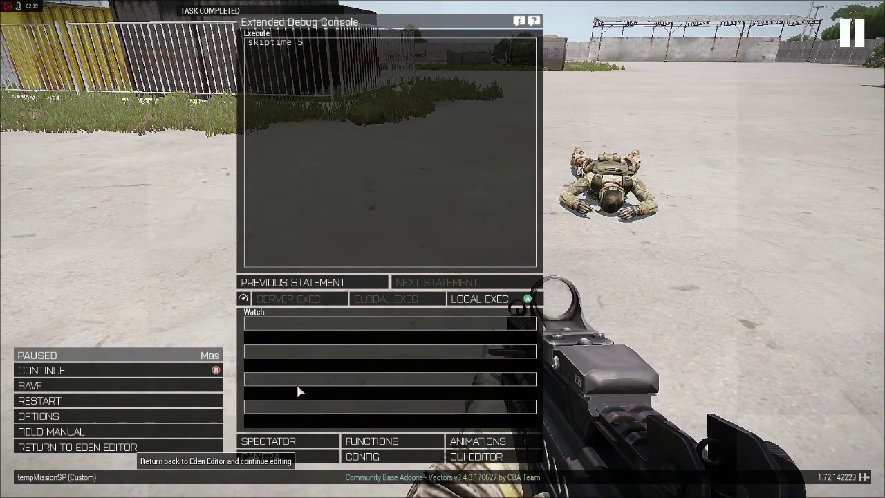
click(165, 447)
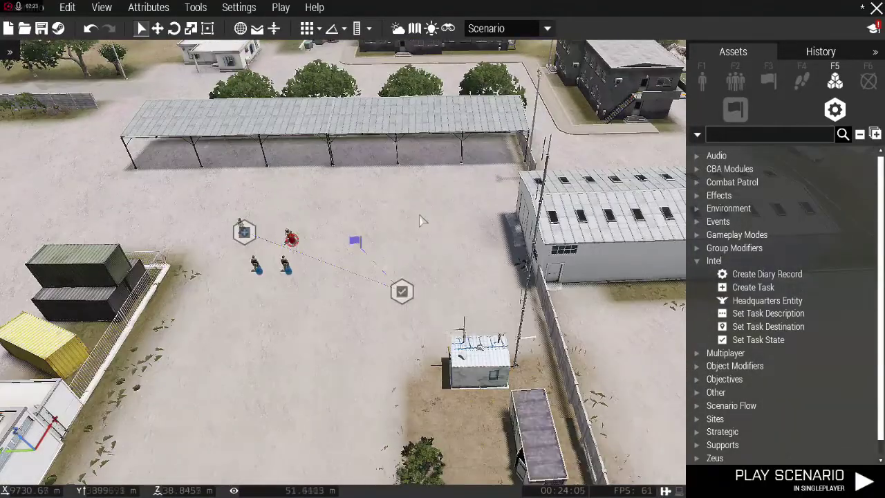
- Place a second Create Task module and a Set Task State module near the soldiers
key(a)
key(w)
scroll(401, 293, up, 5)
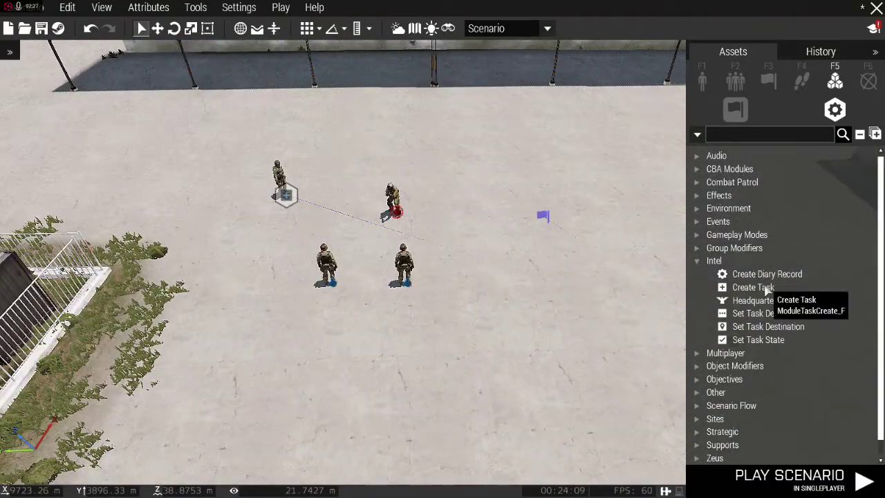
click(753, 287)
scroll(517, 308, down, 3)
click(497, 302)
click(774, 339)
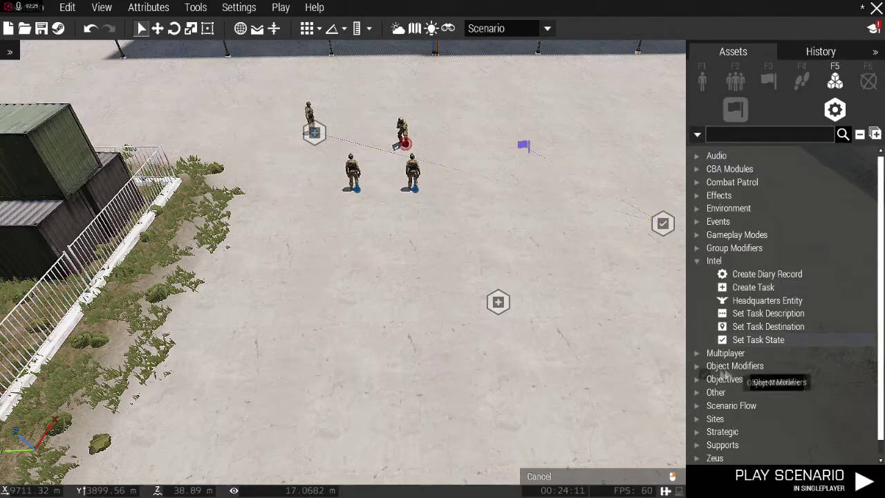
click(407, 321)
- Place a trigger beside the new modules and begin a Sync to link from it
click(768, 81)
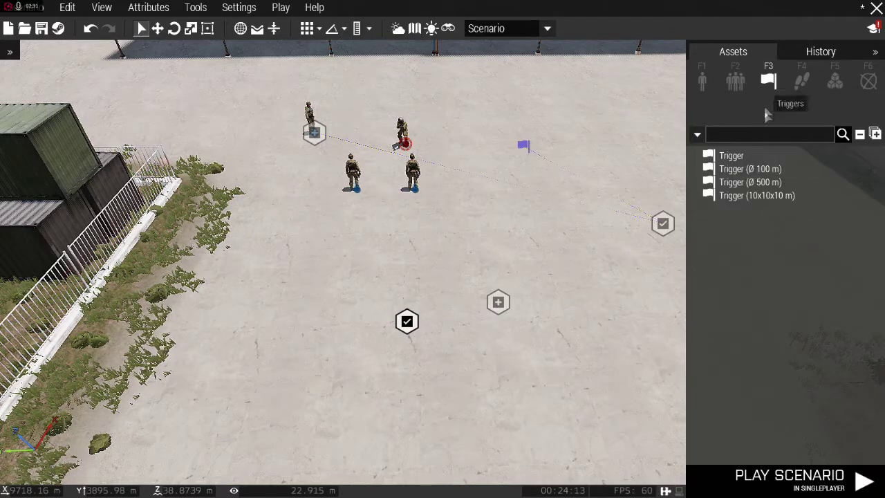
click(747, 156)
click(472, 266)
click(414, 282)
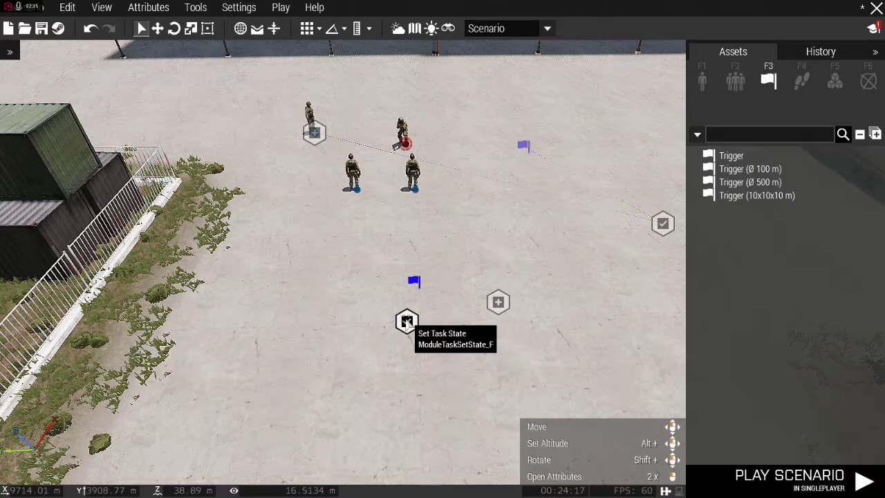
drag(553, 246, 395, 311)
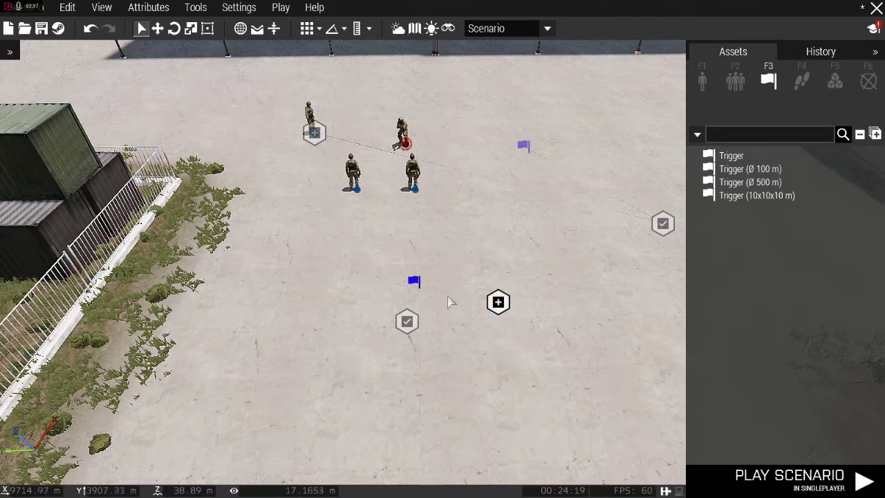
right_click(415, 280)
mouse_move(456, 286)
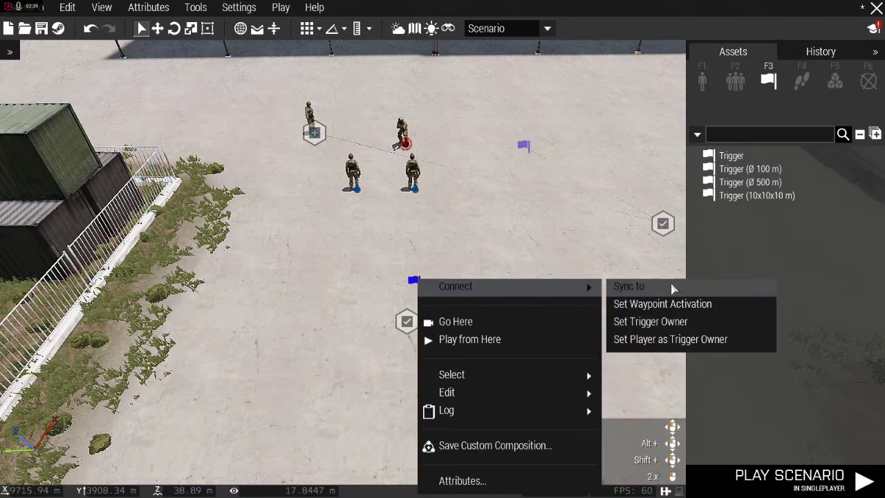
click(674, 287)
- Sync the trigger to Set Task State and set activation to Game Logic, Not Present
click(497, 302)
double_click(413, 281)
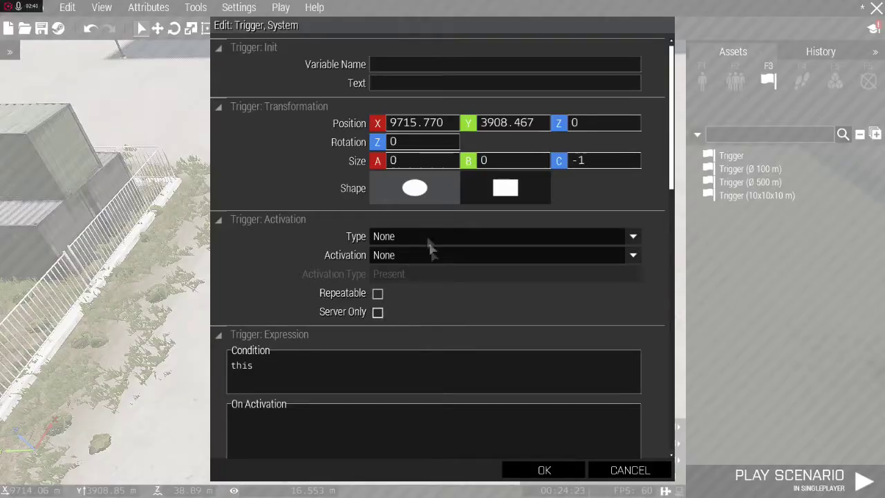
click(389, 257)
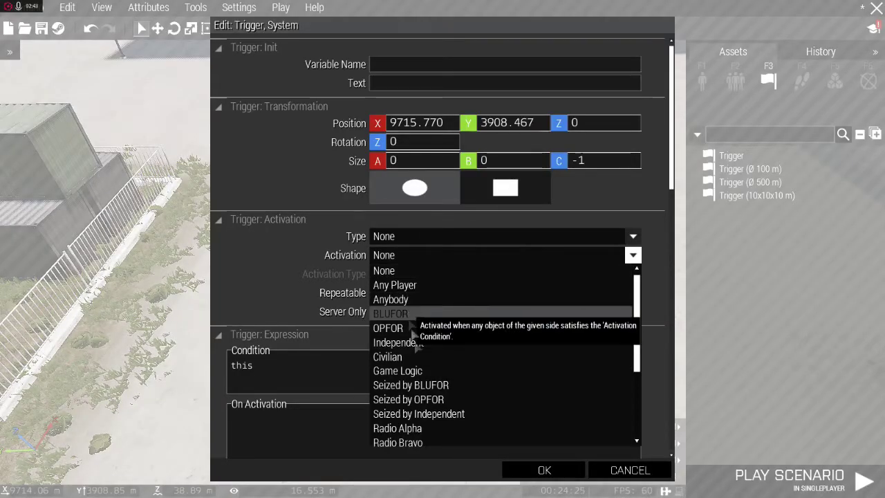
click(408, 370)
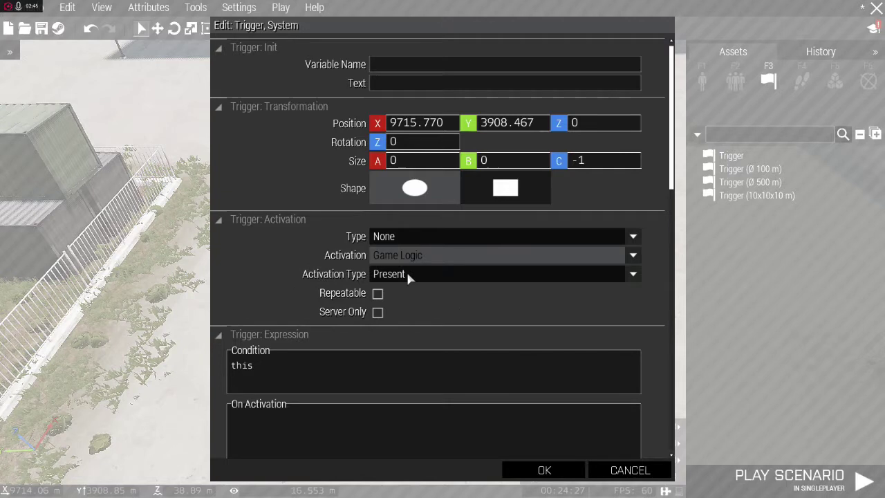
click(407, 277)
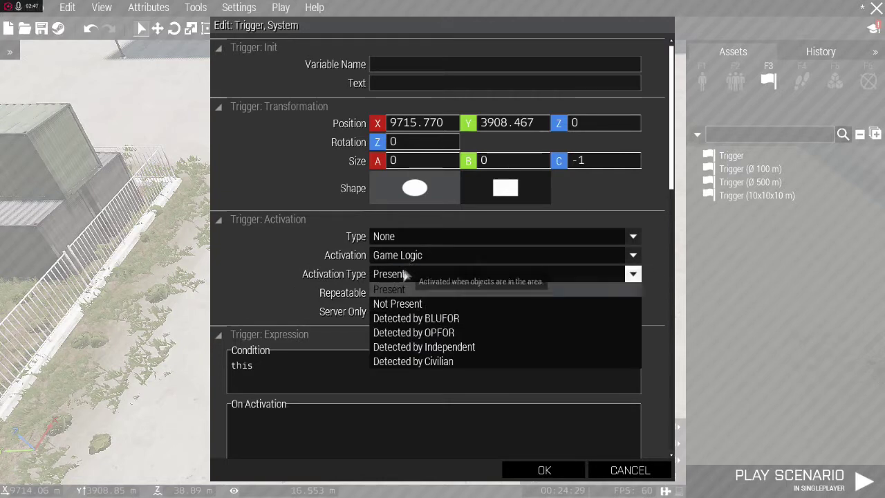
click(405, 304)
- Give the trigger the condition '!alive B1 && !alive B2;' and recheck its settings
drag(257, 370, 210, 372)
text(!a)
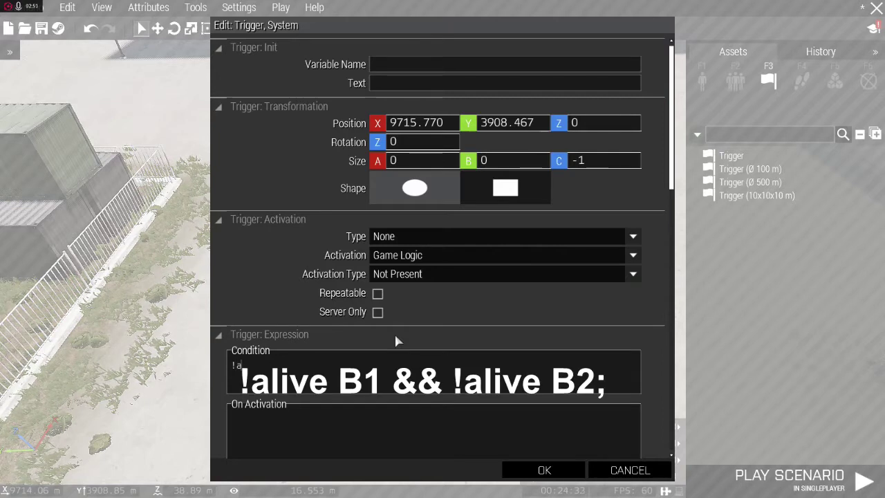
text(live )
text(B1 && B2)
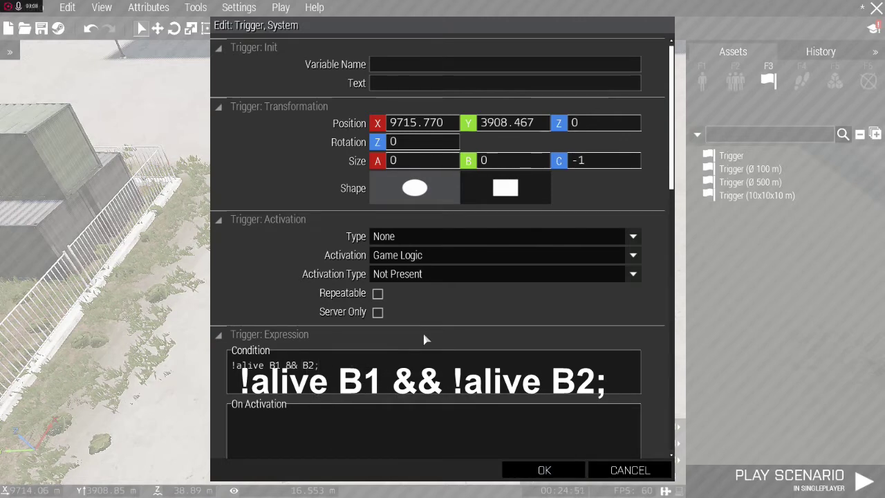
text(alive)
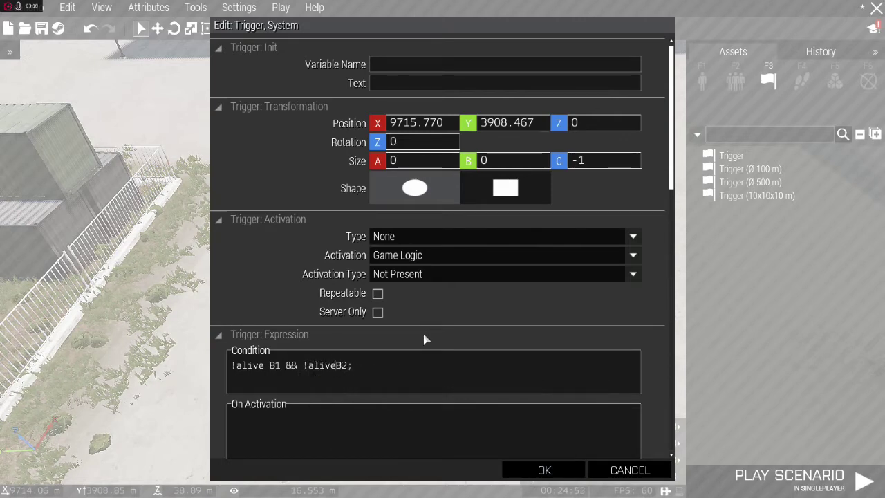
click(557, 470)
mouse_move(413, 281)
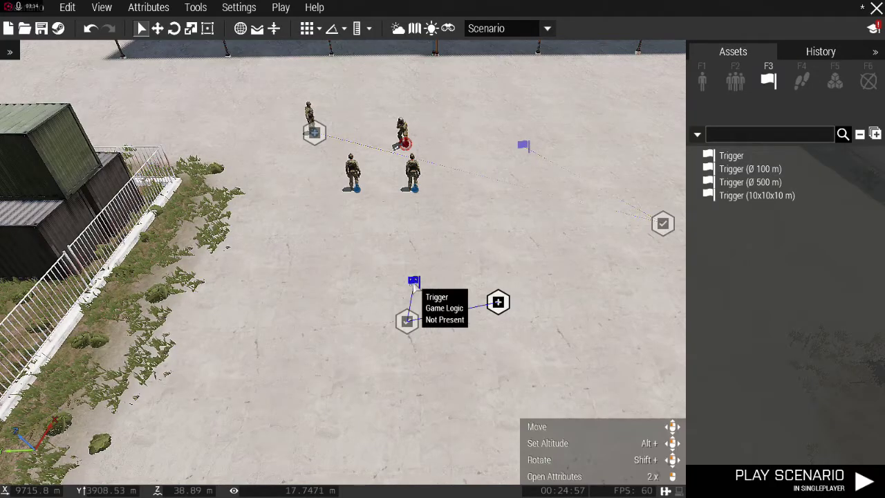
double_click(414, 284)
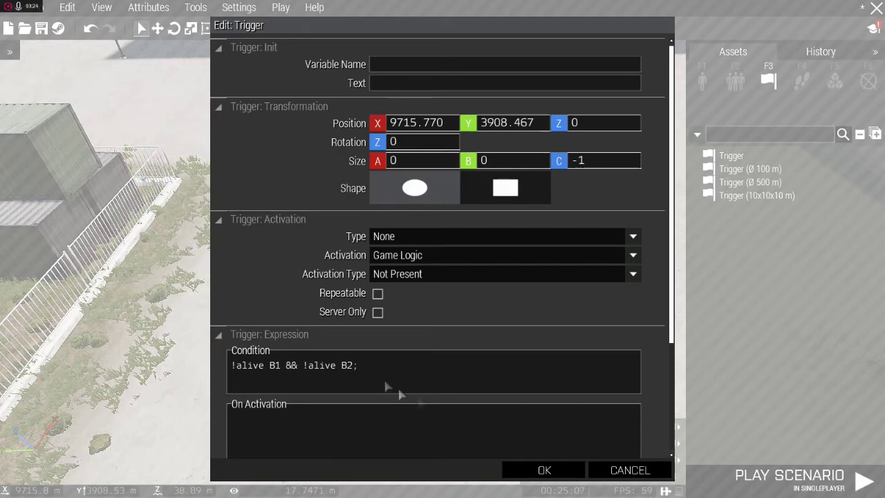
click(520, 470)
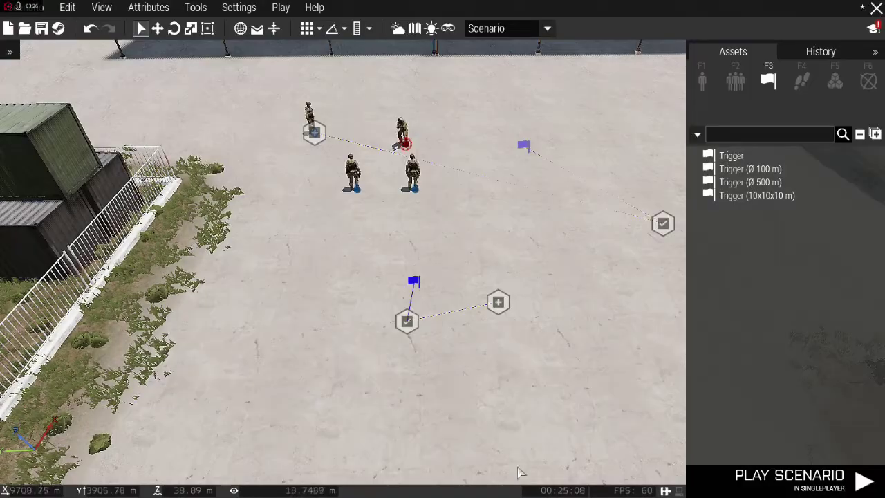
- Give the second Create Task to all playable units, titled 'Kill the two guys'
double_click(492, 307)
click(425, 258)
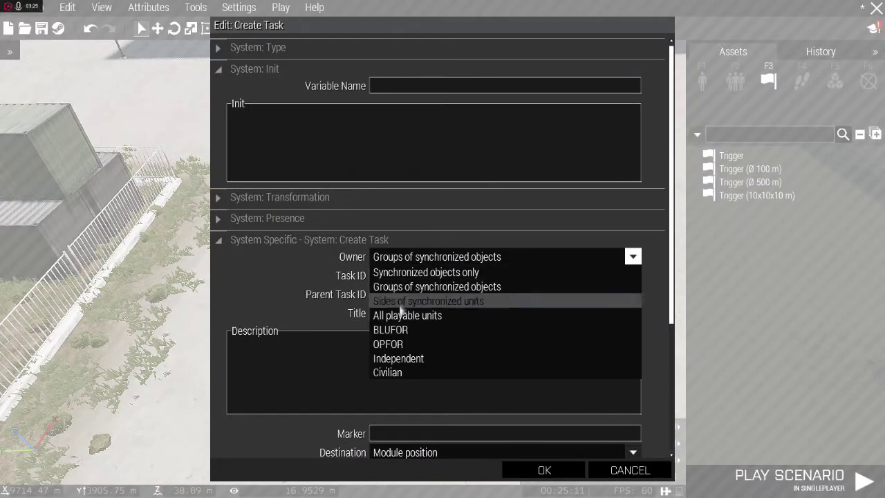
click(401, 316)
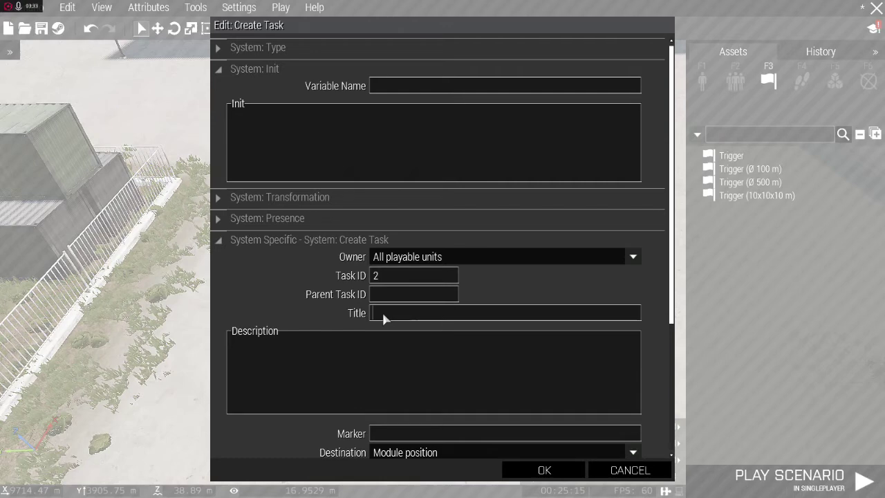
click(382, 312)
text(Kill the two guys)
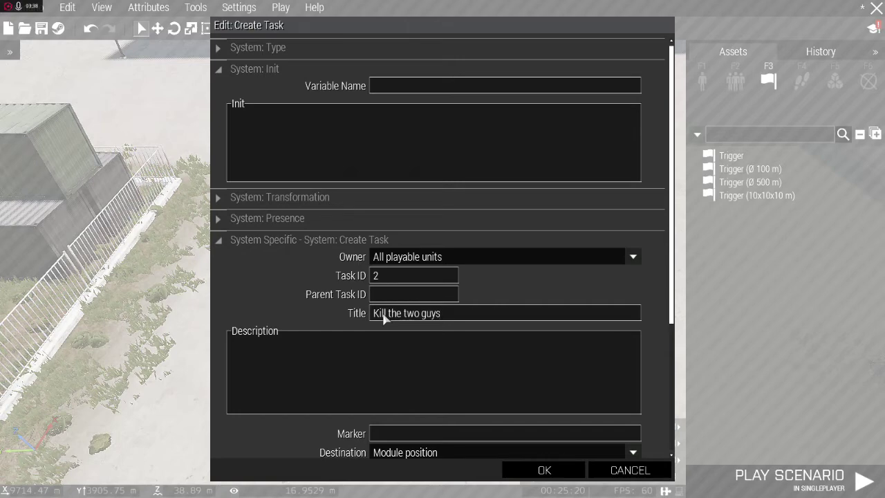
- Make task 2 Assigned at the module position and always visible
scroll(385, 316, down, 3)
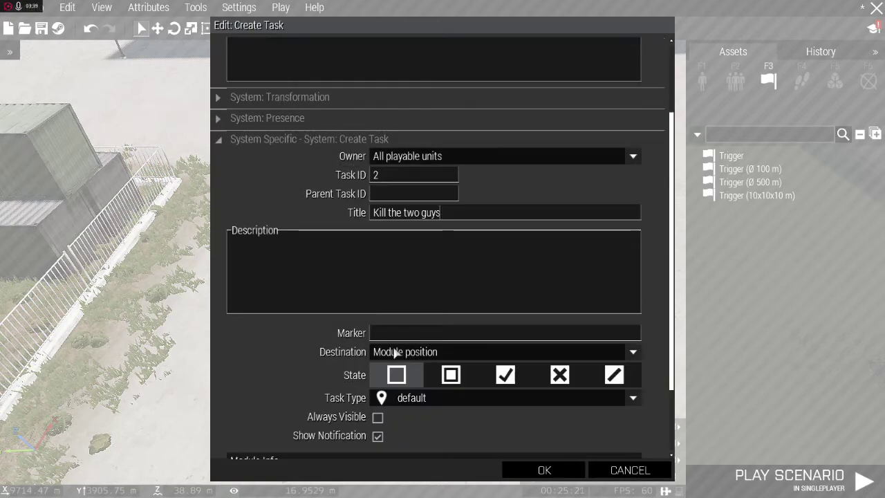
click(462, 377)
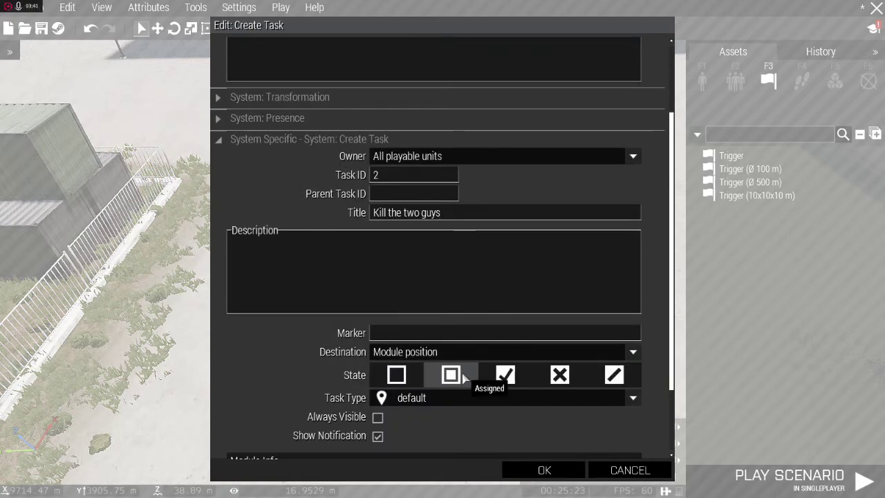
click(408, 356)
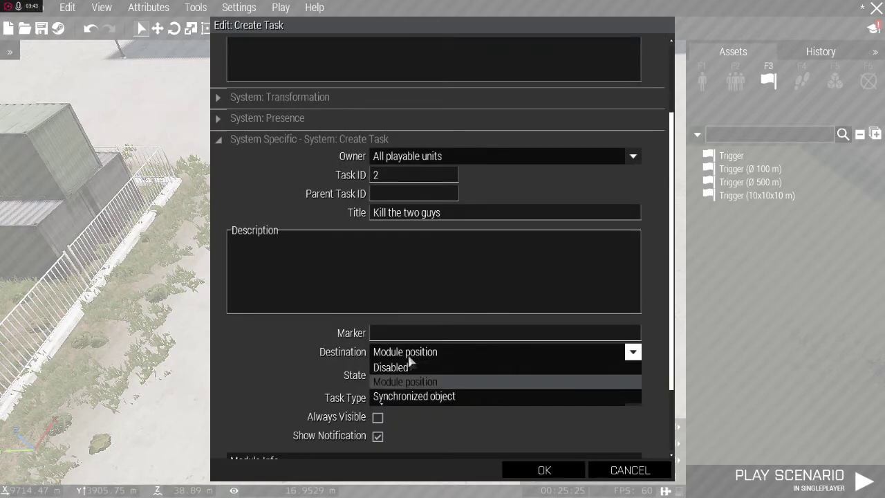
click(414, 382)
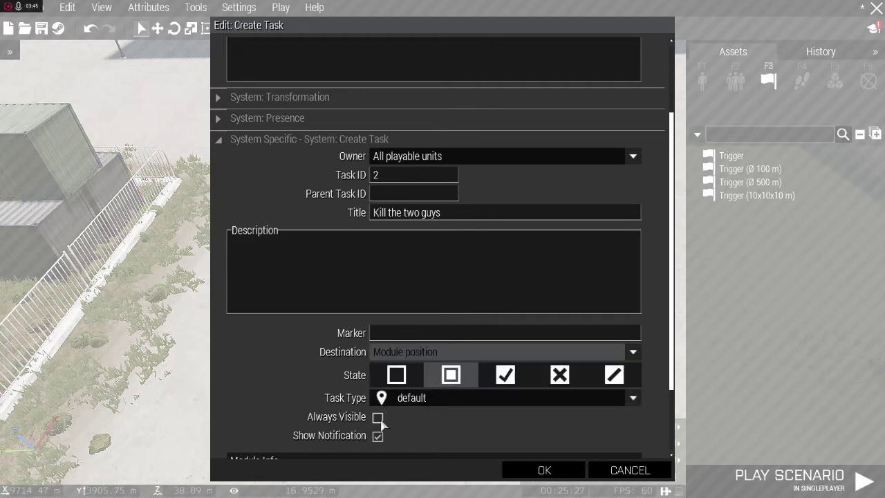
click(378, 418)
click(410, 358)
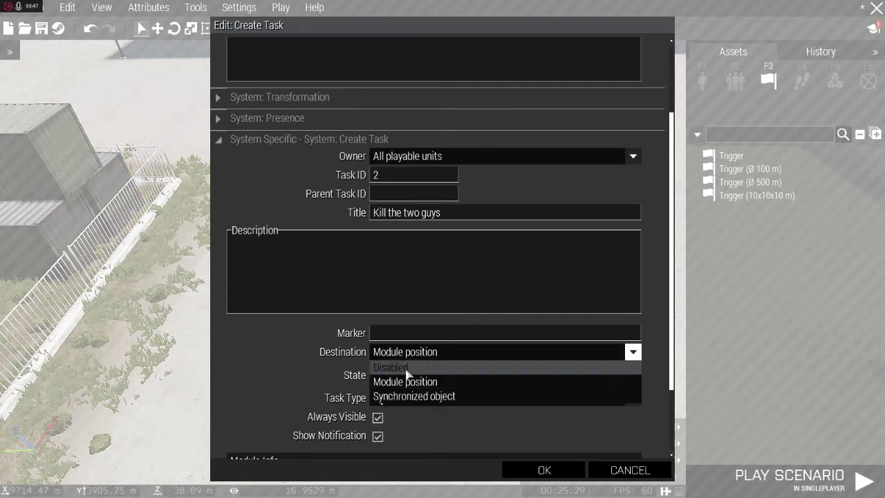
click(408, 359)
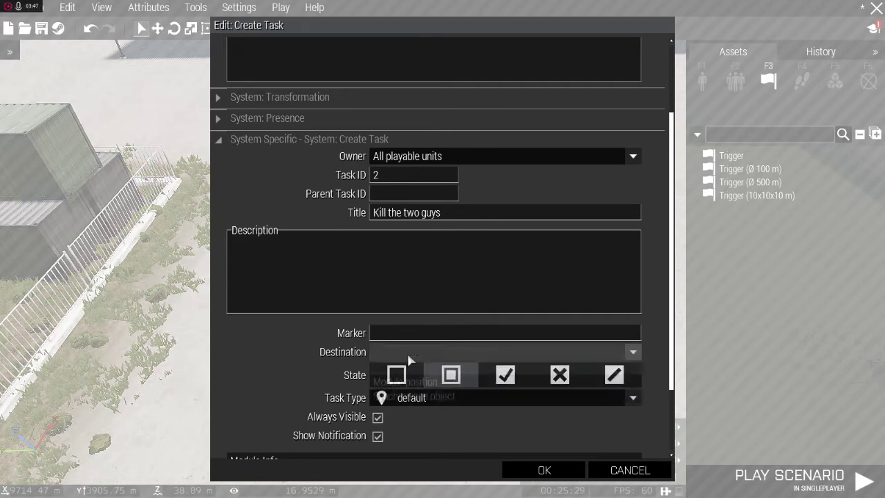
click(545, 470)
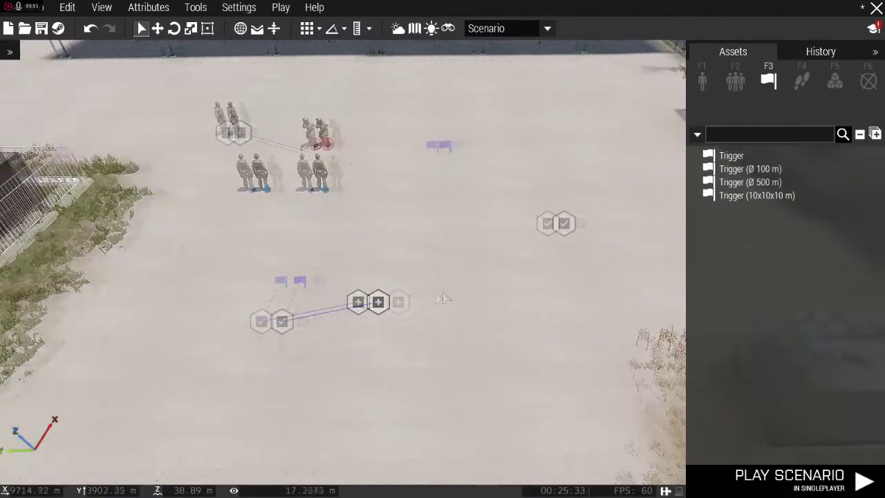
- Confirm the two riflemen are named B1 and B2, then launch the playtest
key(w)
key(a)
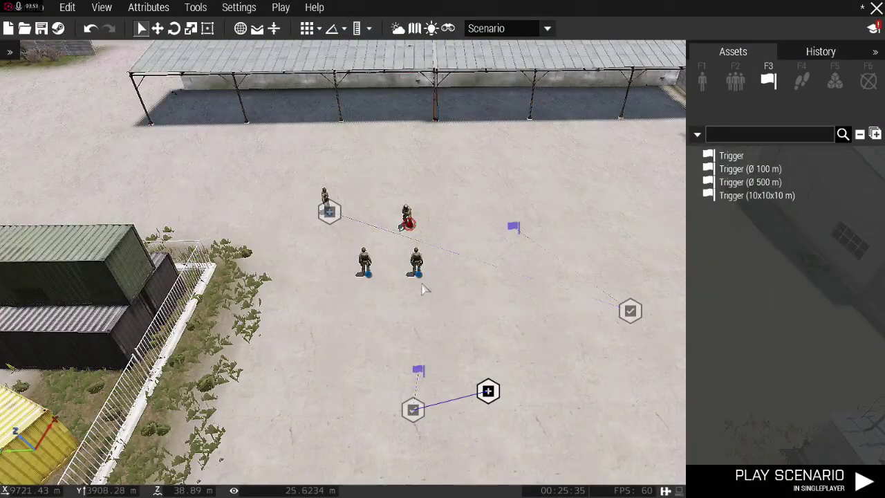
double_click(417, 266)
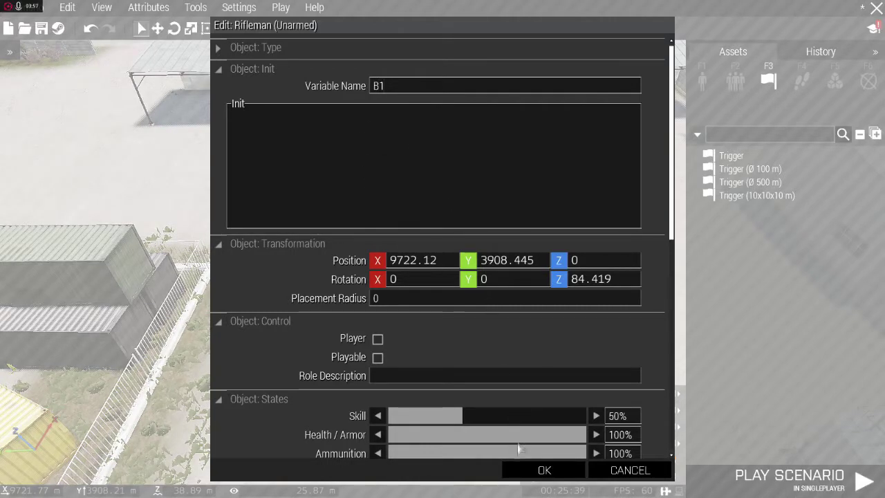
click(544, 470)
double_click(376, 260)
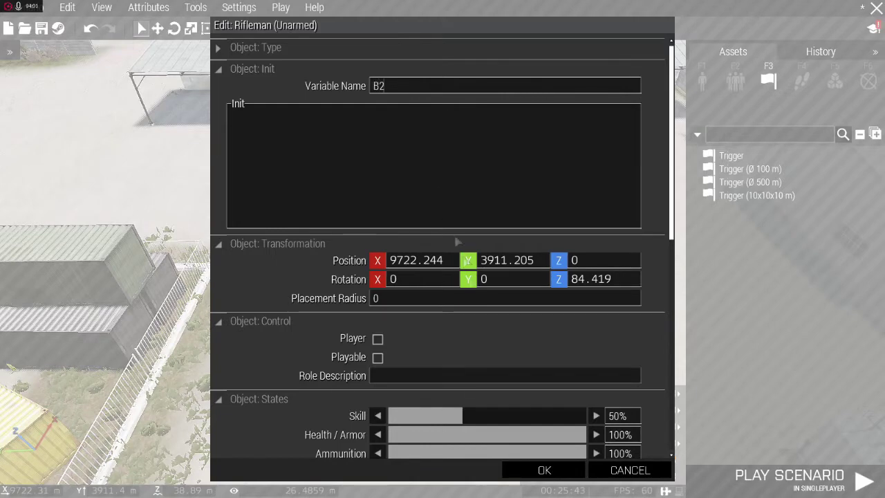
click(536, 470)
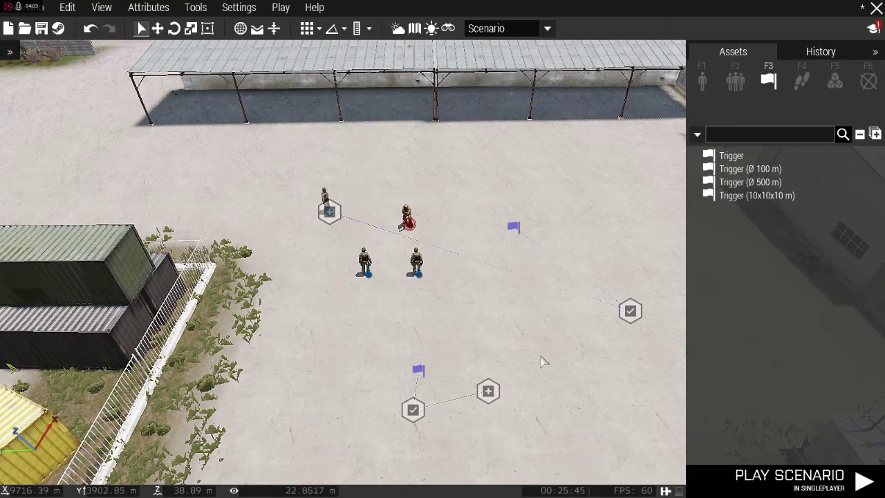
click(760, 480)
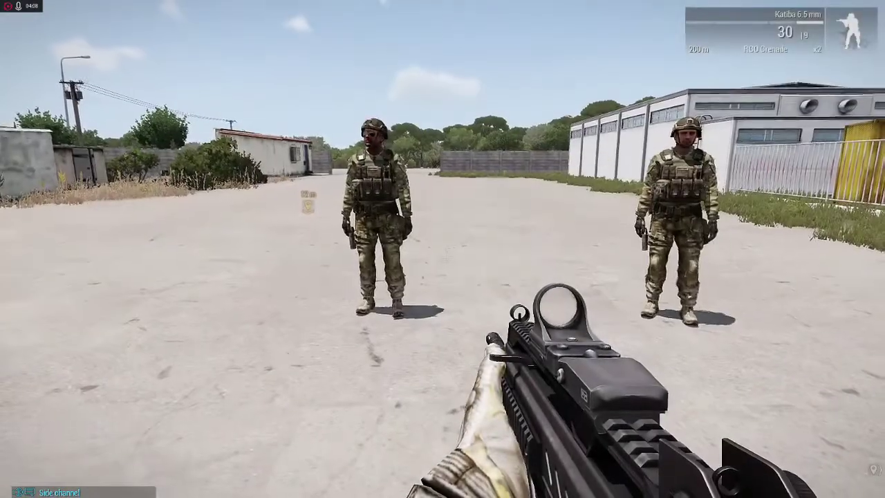
- Shoot the standing soldier on the left, reload, and glance at the task list
click(443, 249)
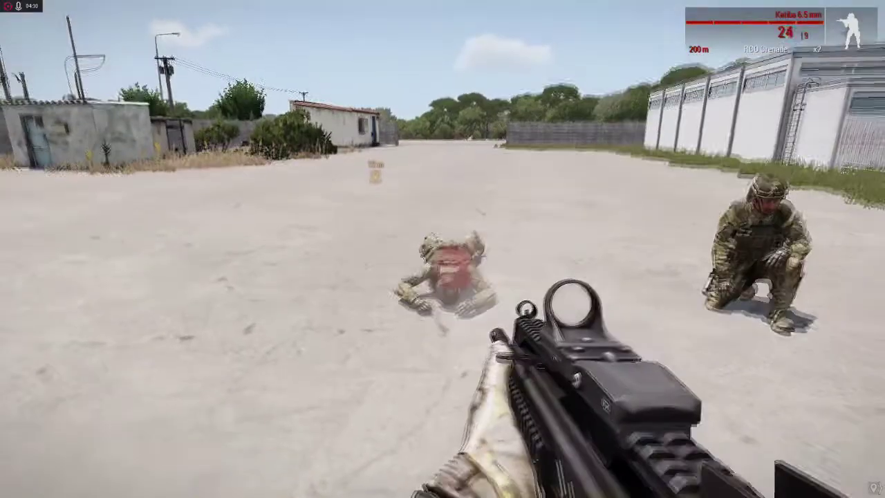
click(443, 249)
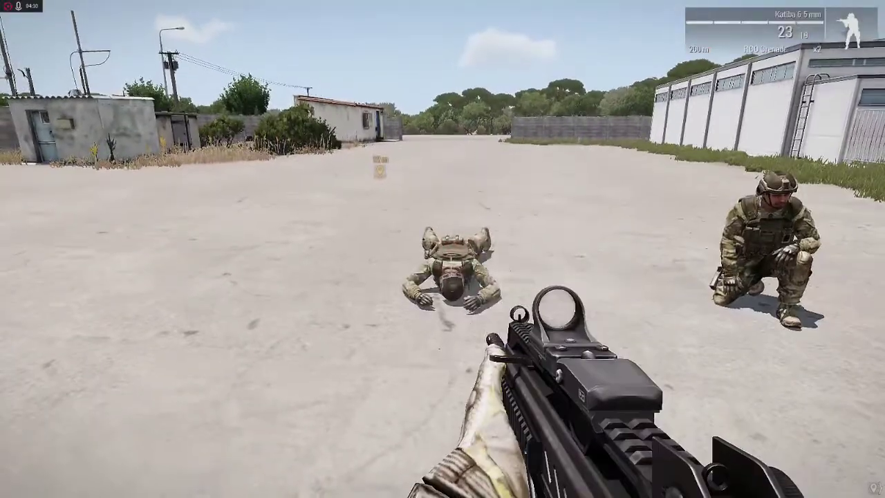
key(r)
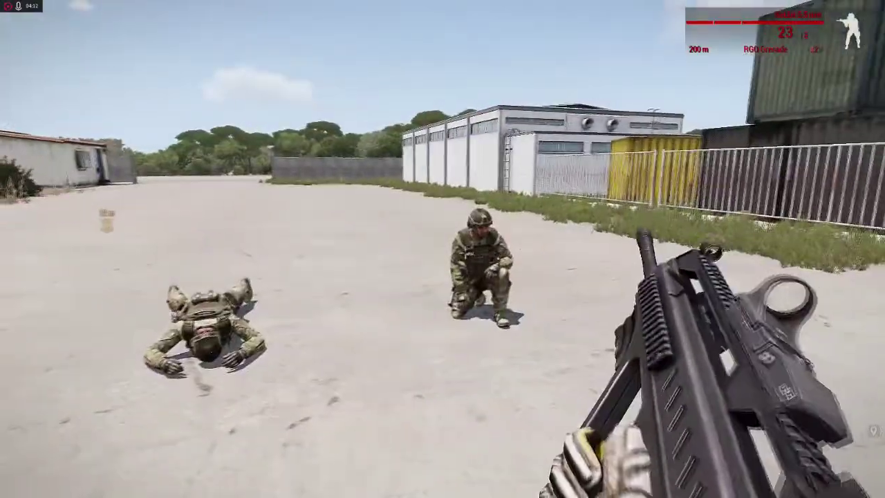
key(j)
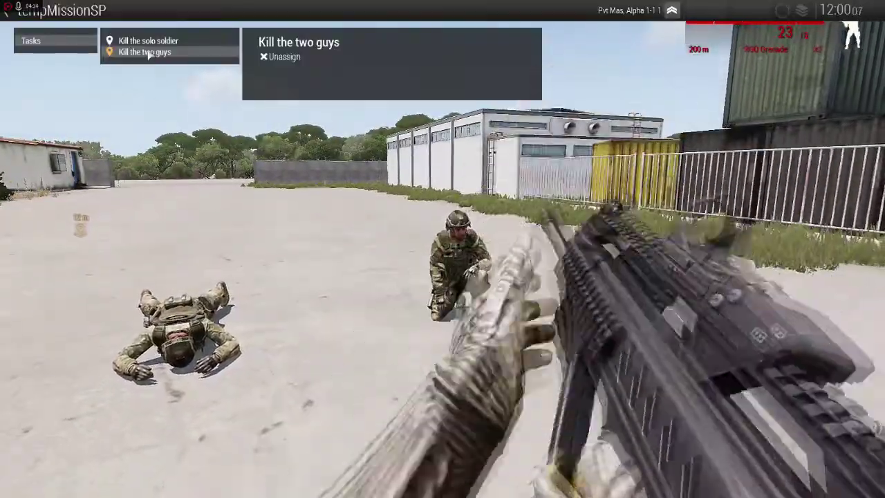
key(j)
- Shoot the kneeling soldier and confirm 'Kill the solo soldier' shows completed in the task list
click(442, 249)
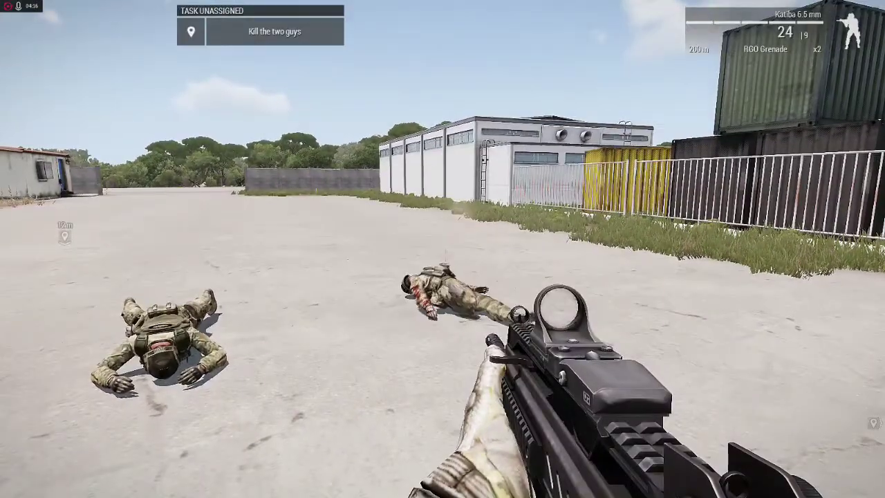
key(j)
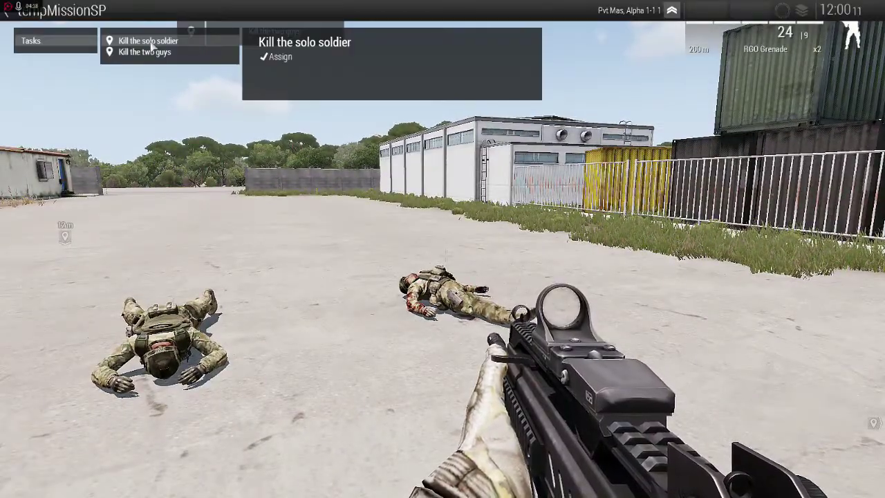
click(4, 5)
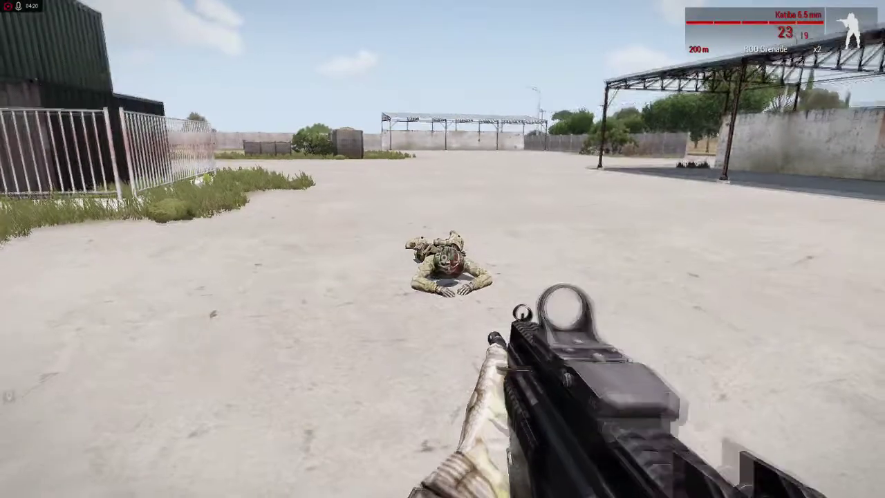
click(442, 249)
key(j)
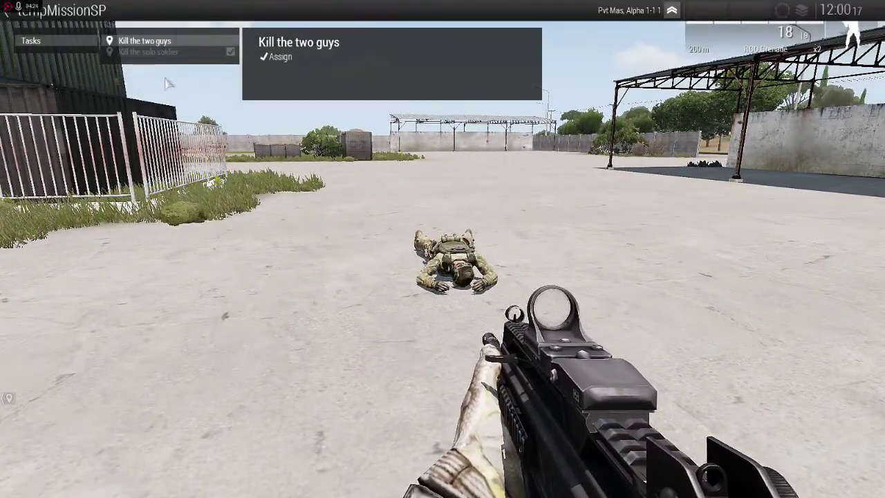
key(j)
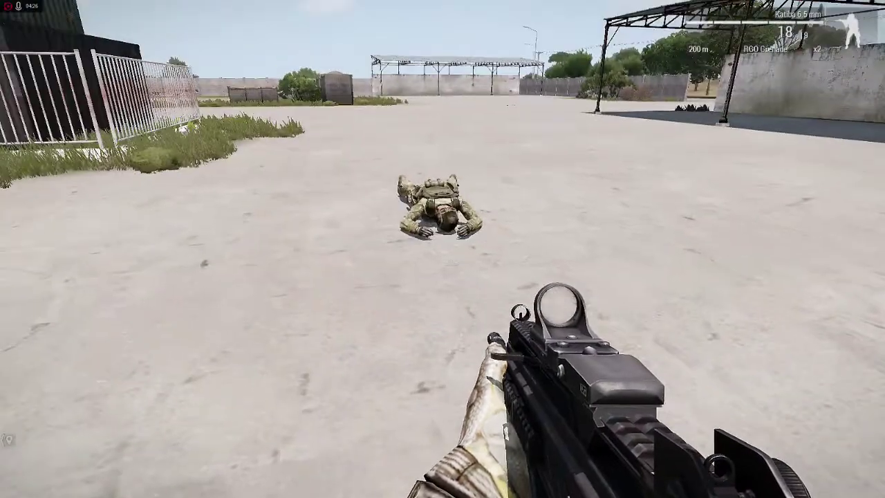